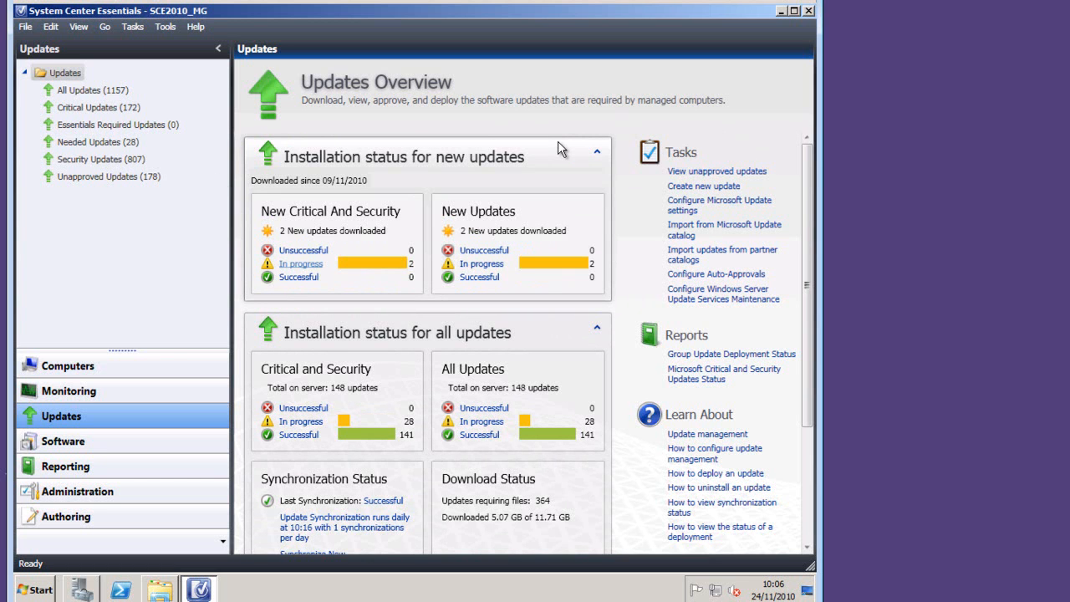
- Re-index the updates database and decline unneeded updates in the Windows Server Update Services maintenance settings
drag(808, 193, 813, 308)
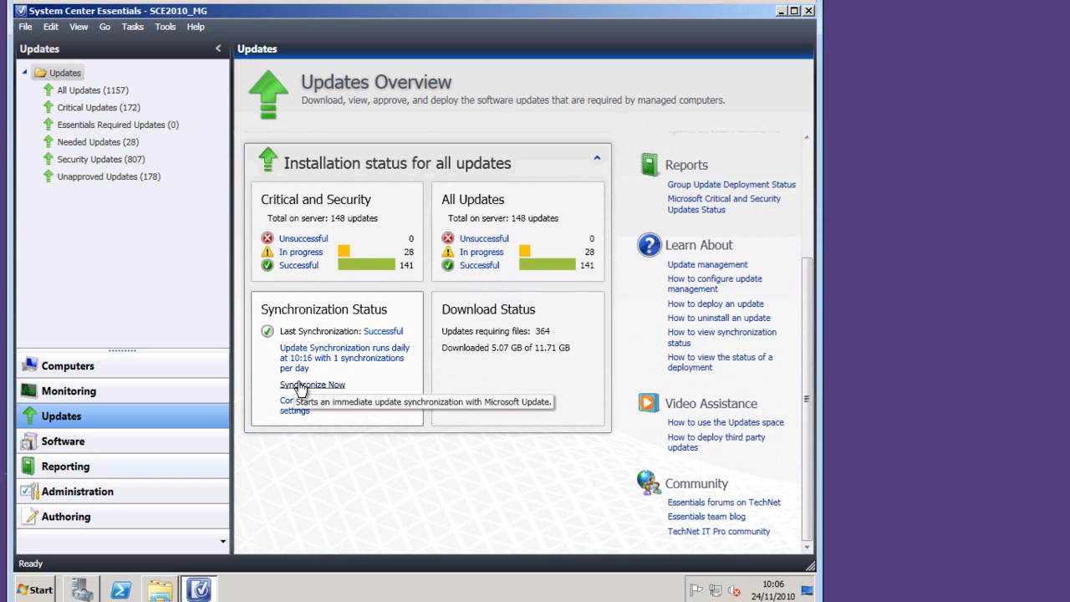
drag(808, 324, 807, 177)
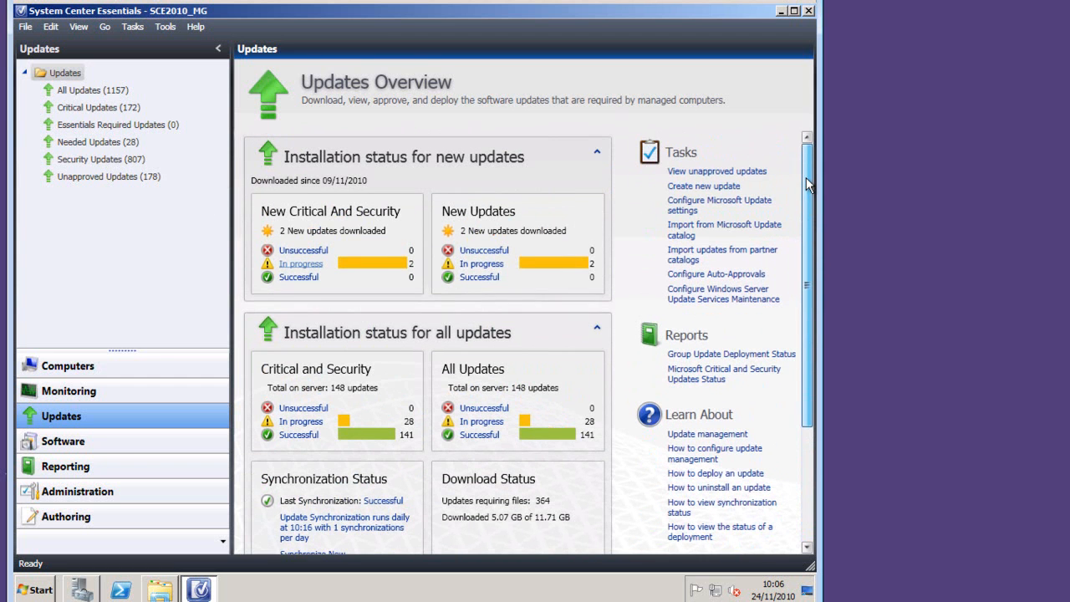
click(684, 306)
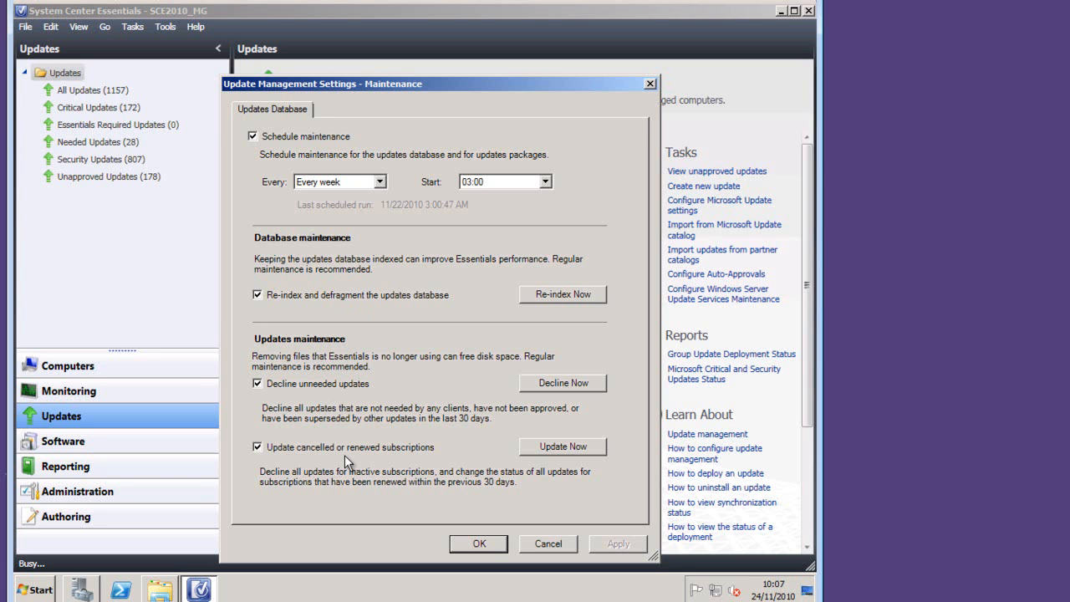
click(550, 294)
click(511, 359)
click(549, 384)
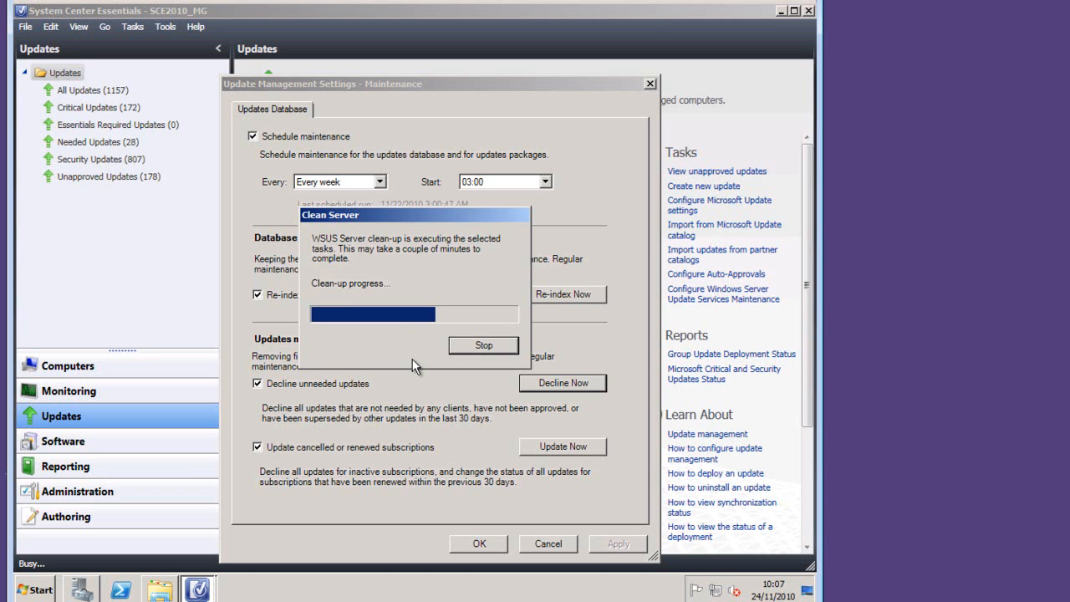
click(480, 543)
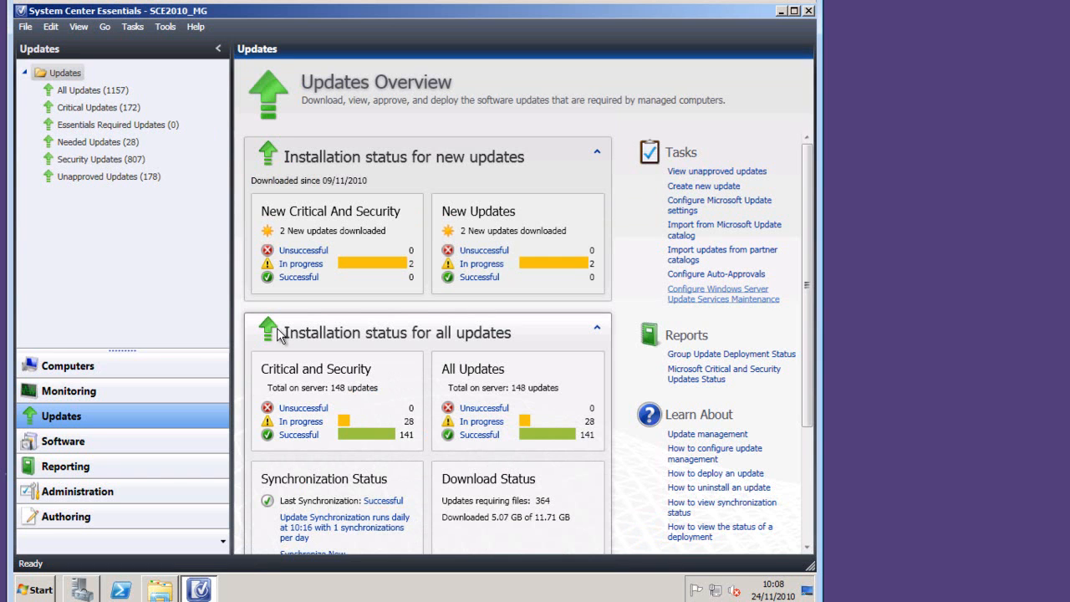
- View the report on in-progress new critical and security updates, expanding the client2.contoso.com entry, and close the report
click(301, 264)
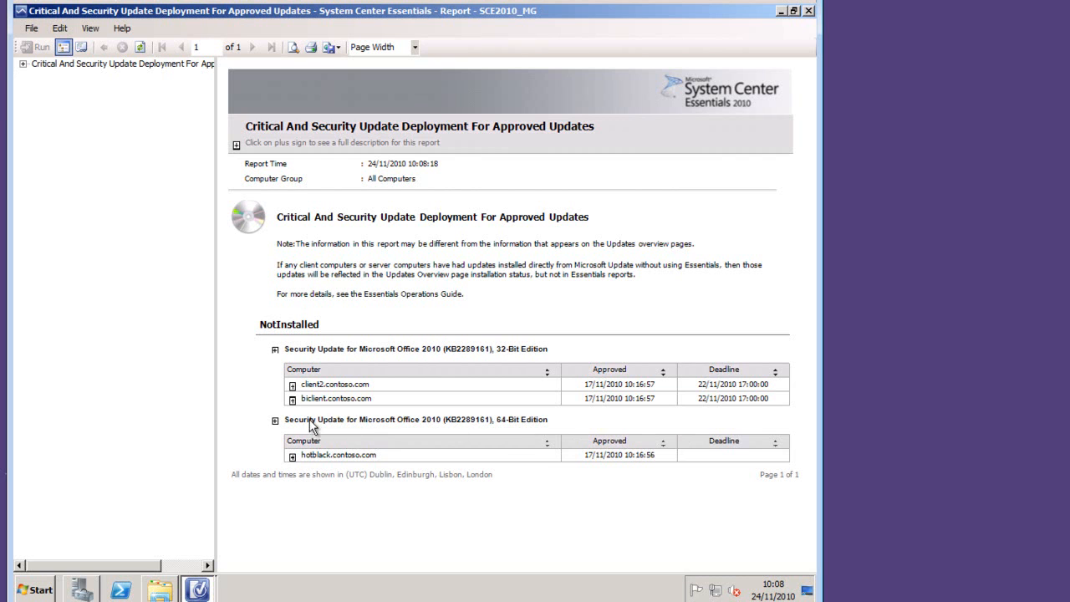
click(292, 386)
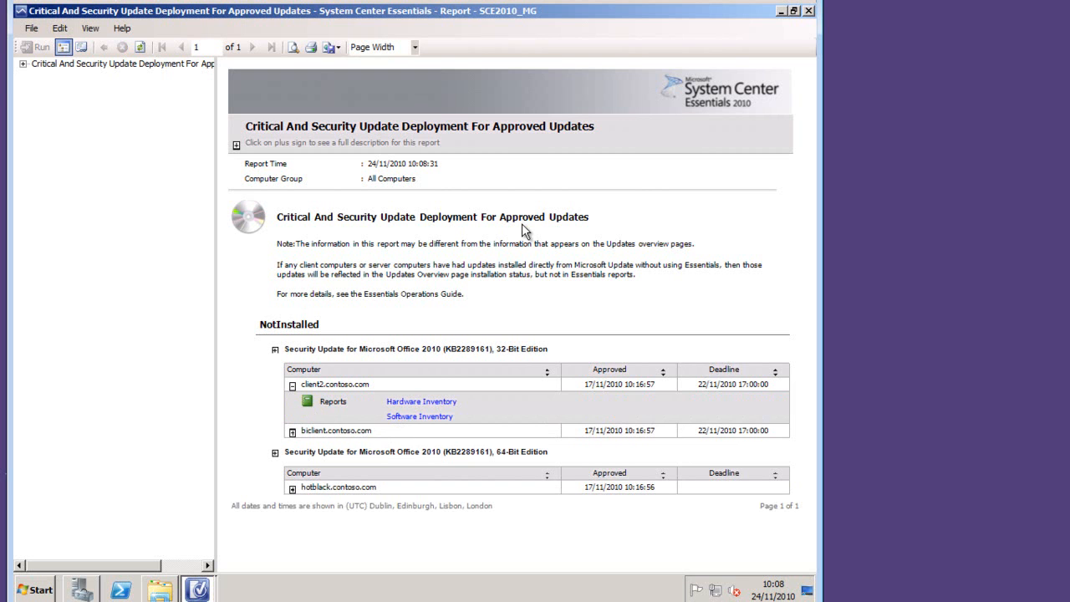
click(809, 12)
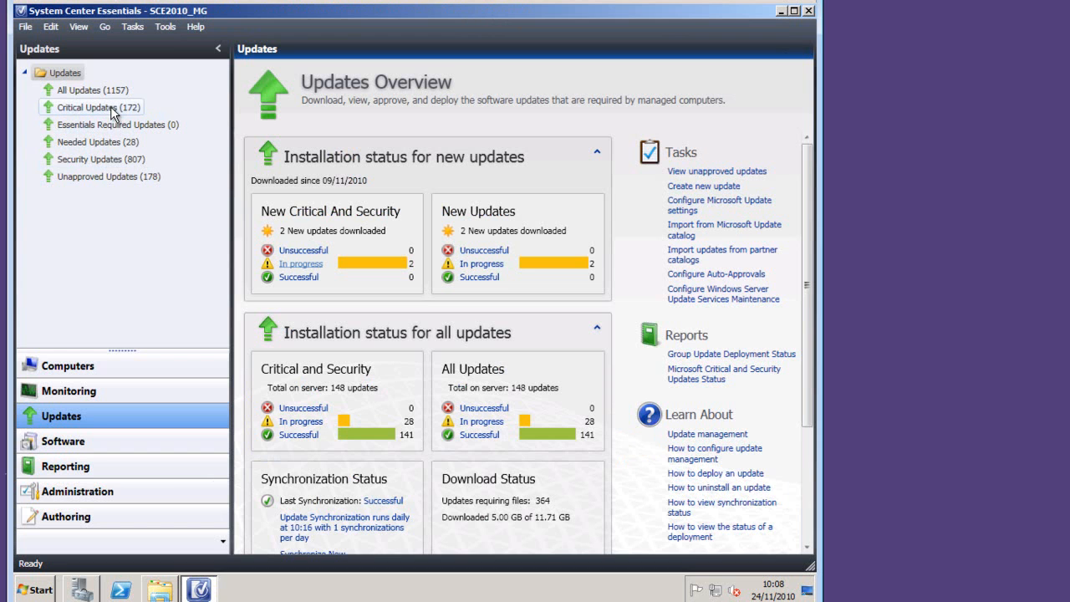
- Show the security updates and view the summaries of the Office 2010 64-Bit (KB2289161) and Office 2007 System (KB2289158) updates
click(114, 164)
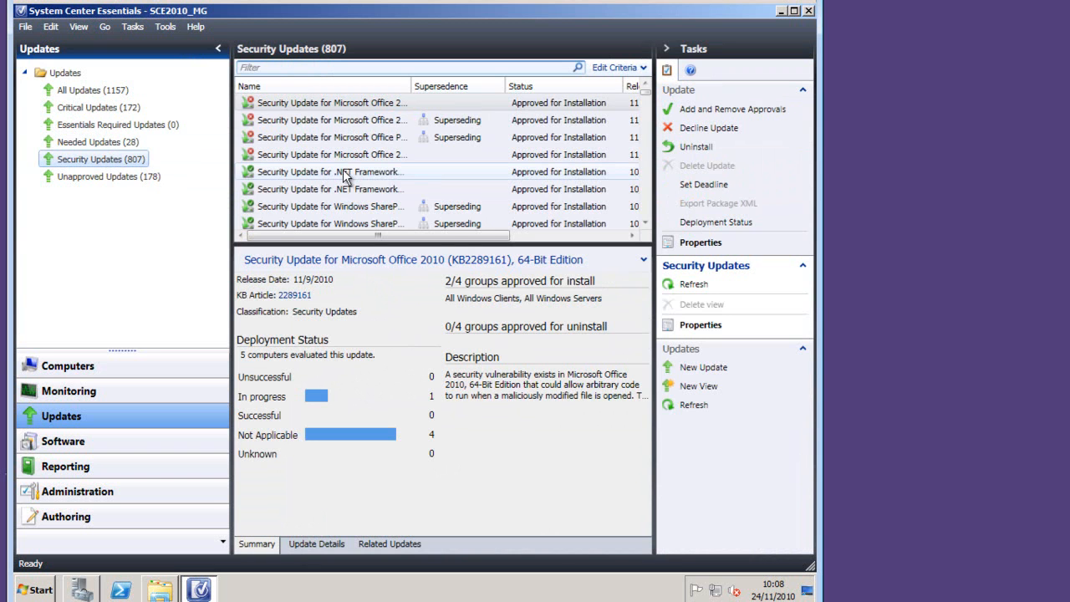
click(340, 109)
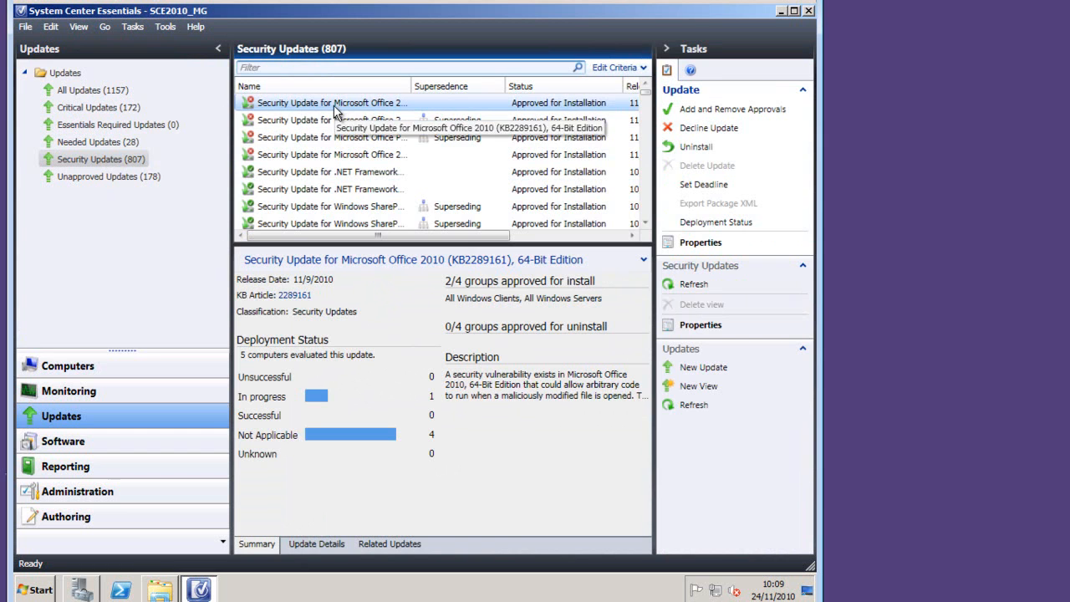
click(335, 123)
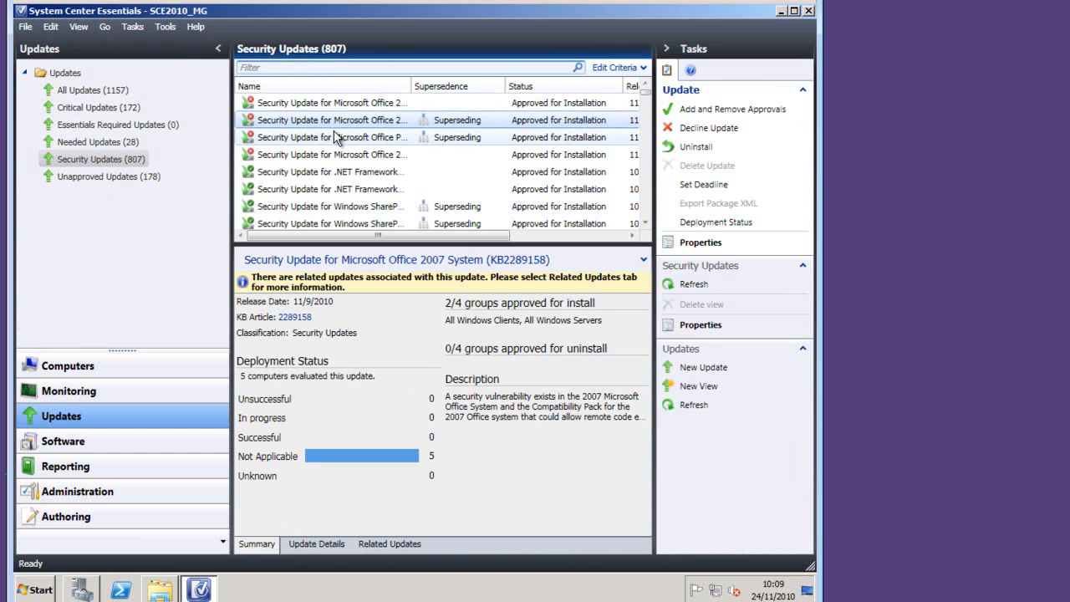
- Check the deployment status of the PowerPoint Viewer 2007 security update (KB2413381) and close the status window
click(335, 139)
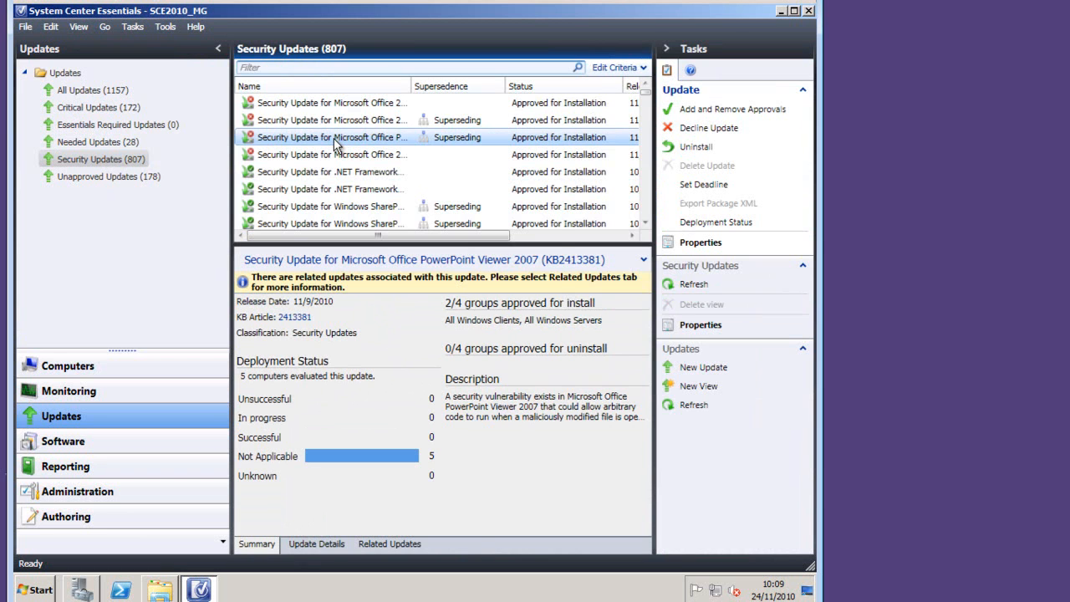
right_click(334, 143)
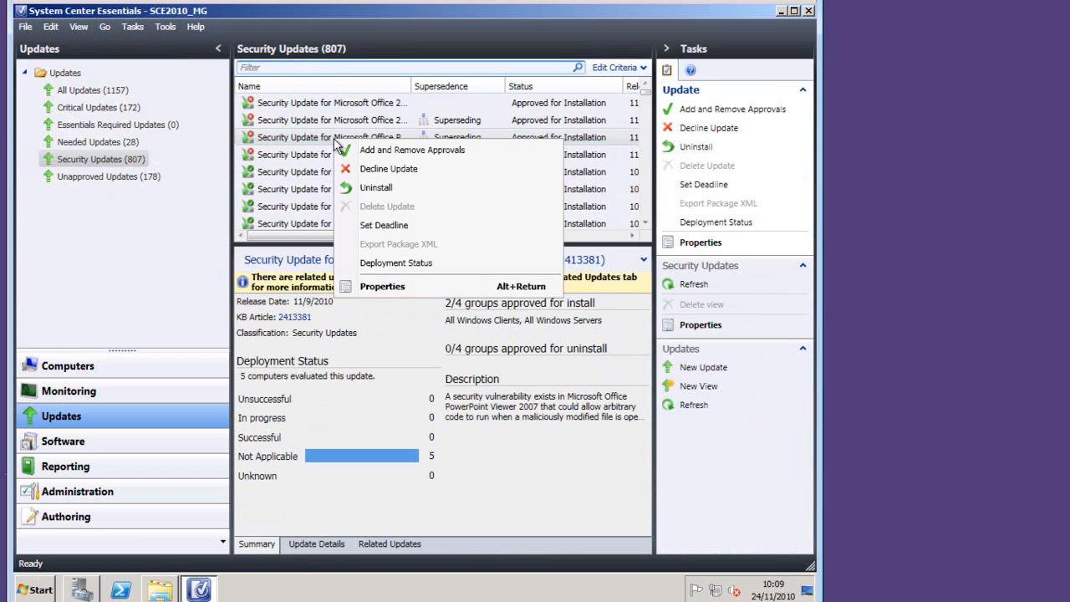
click(383, 264)
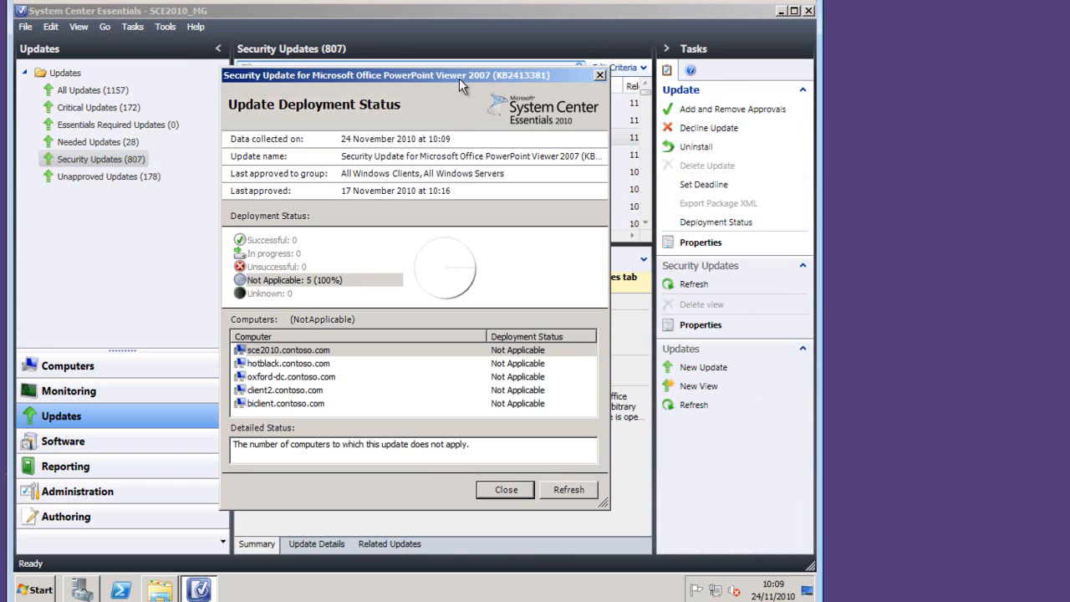
drag(423, 81, 364, 84)
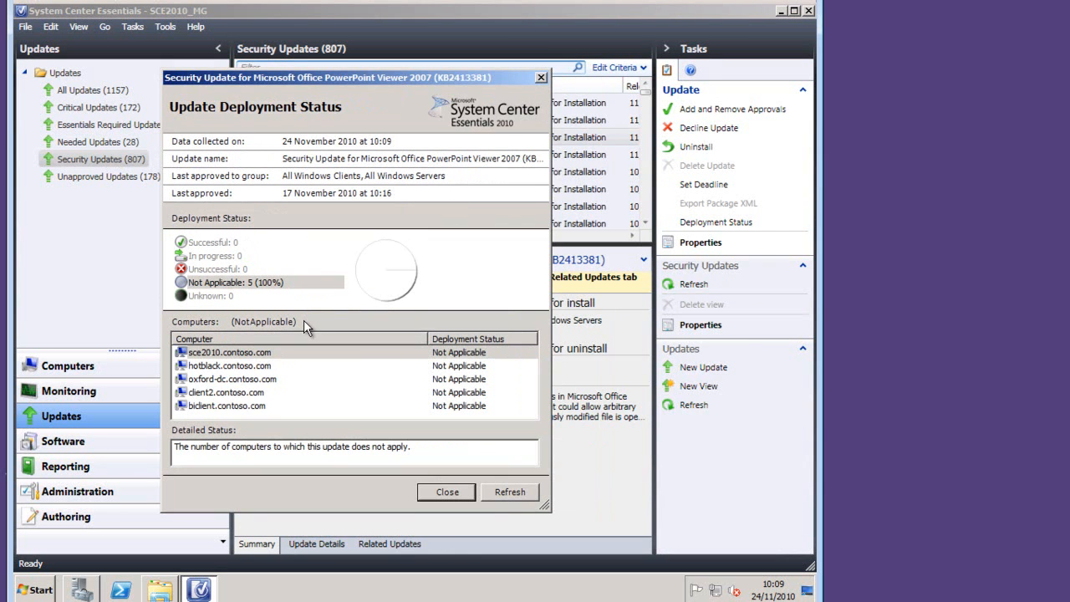
click(448, 492)
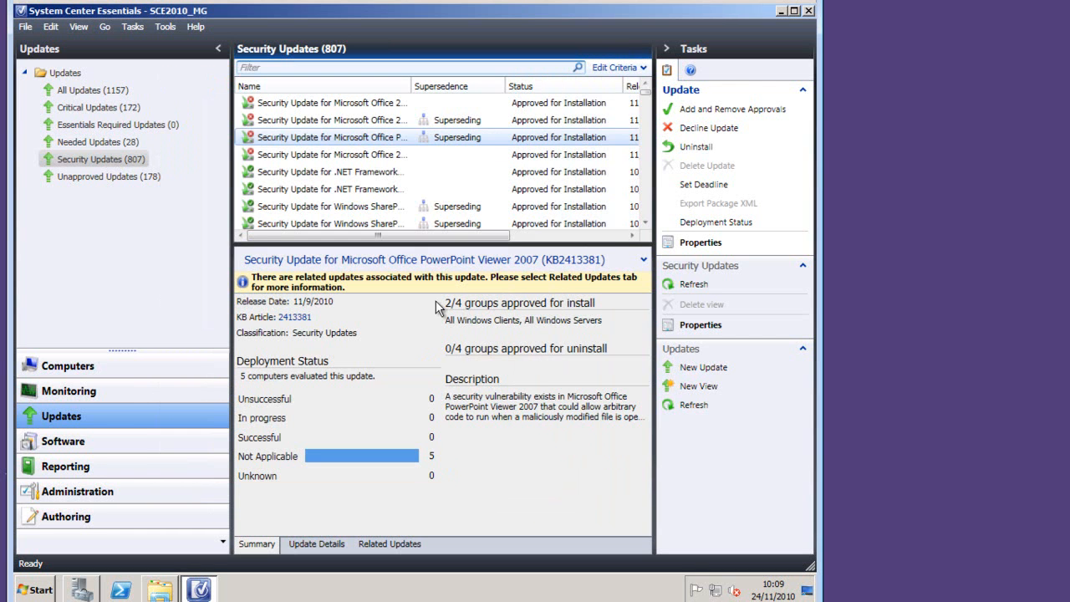
- Check the deployment status of the first .NET Framework 4 security update listed and close the status window
click(369, 173)
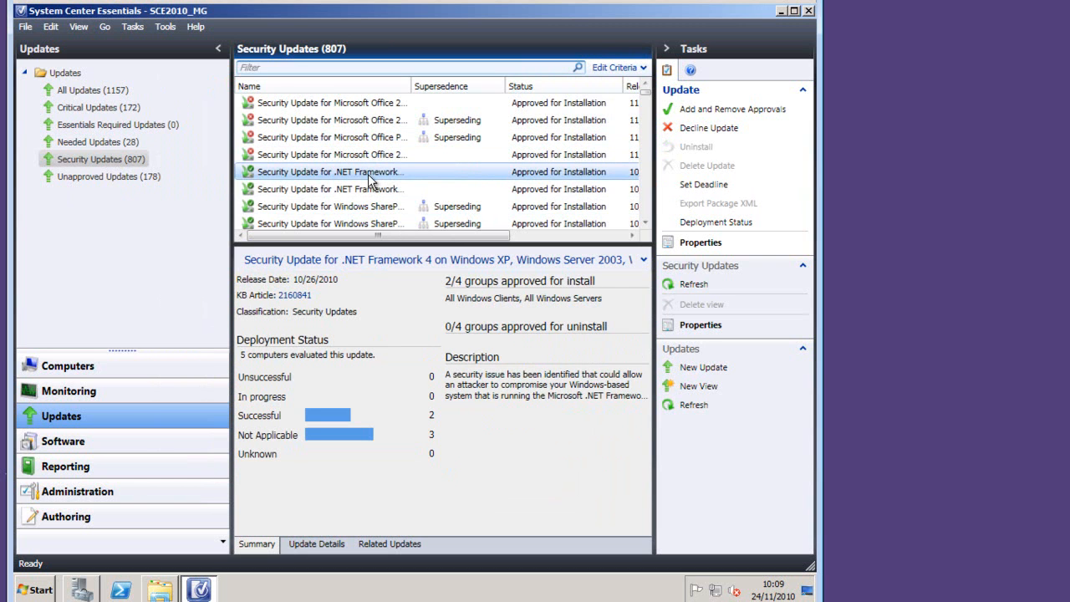
right_click(369, 181)
click(416, 299)
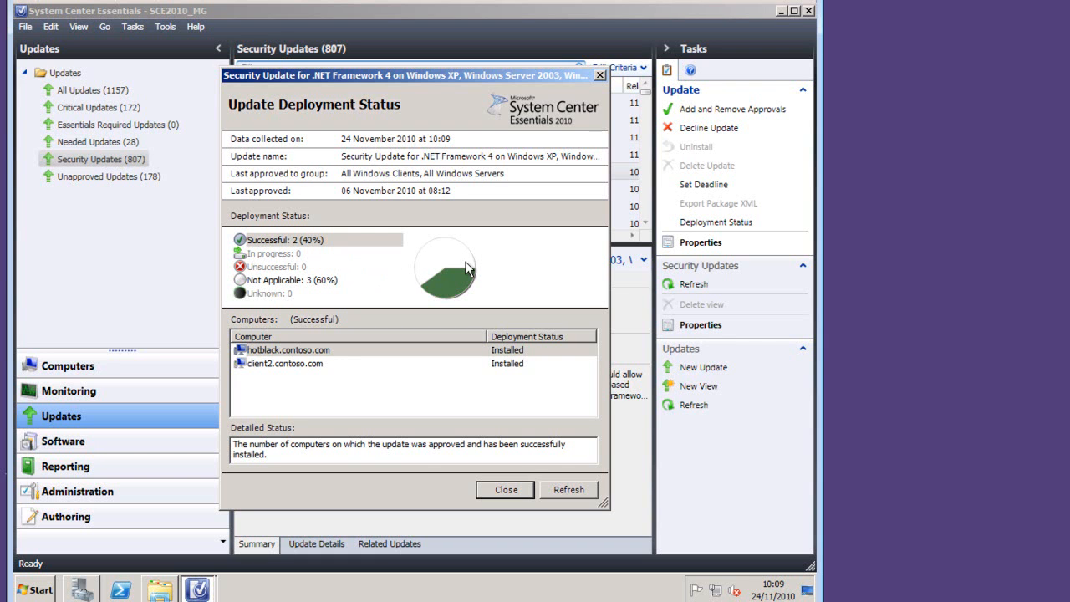
click(506, 491)
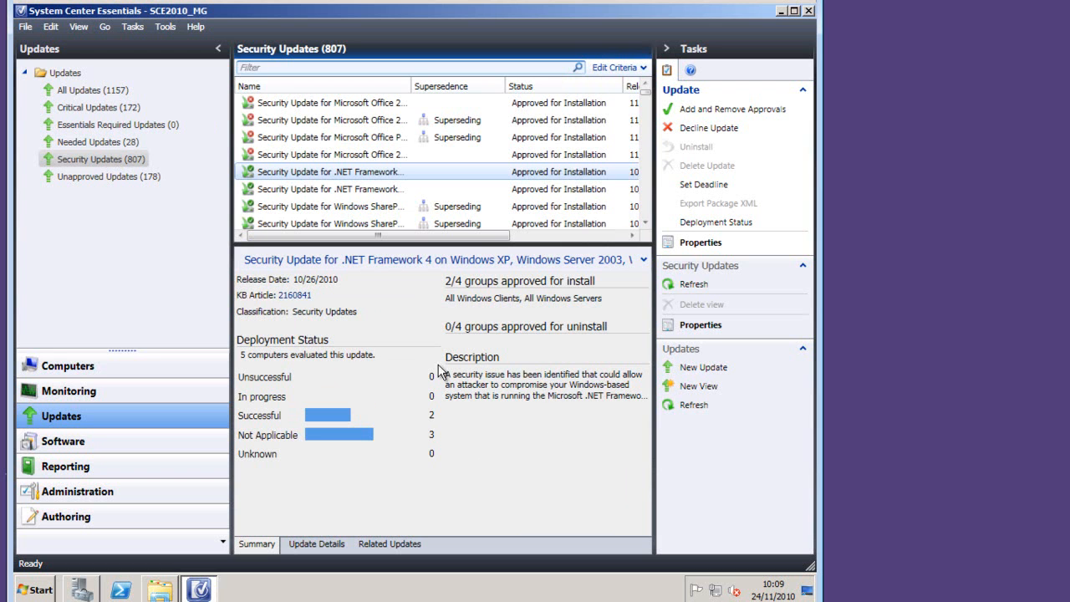
- Read the support article for KB 2160841 linked from the .NET Framework update, and close the browser window
click(301, 297)
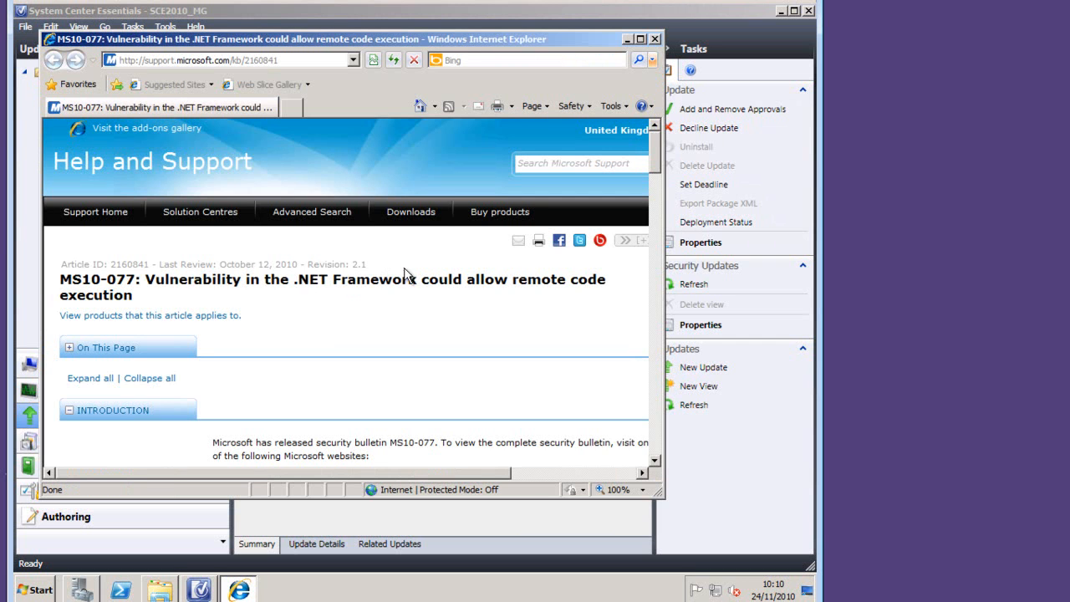
drag(658, 149, 658, 227)
click(655, 40)
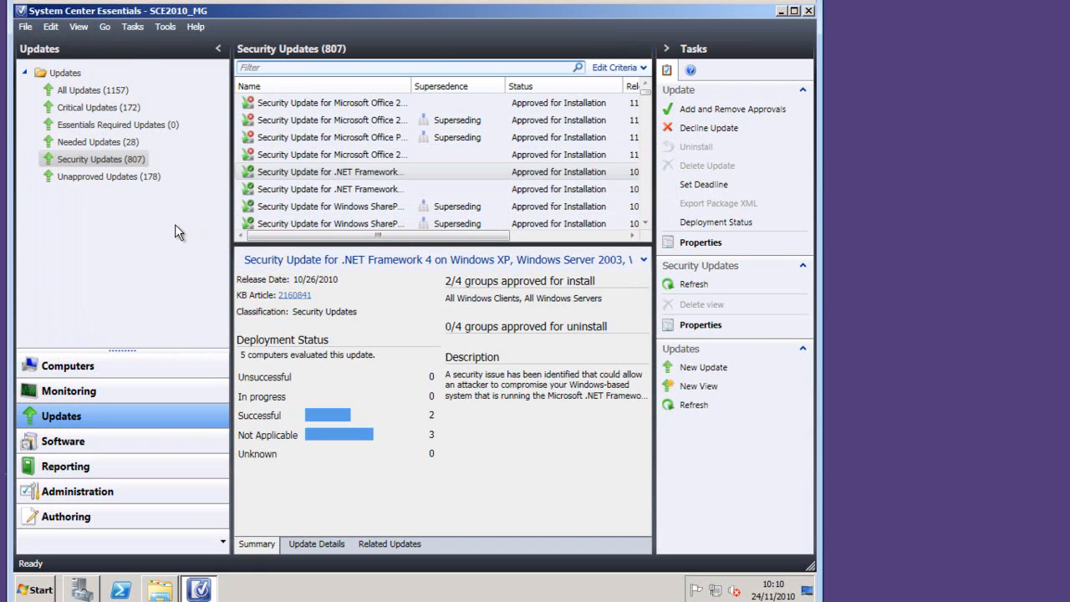
- In the unapproved updates, view the properties of the first NVIDIA GeForce 8400M GS display driver and close them
click(119, 184)
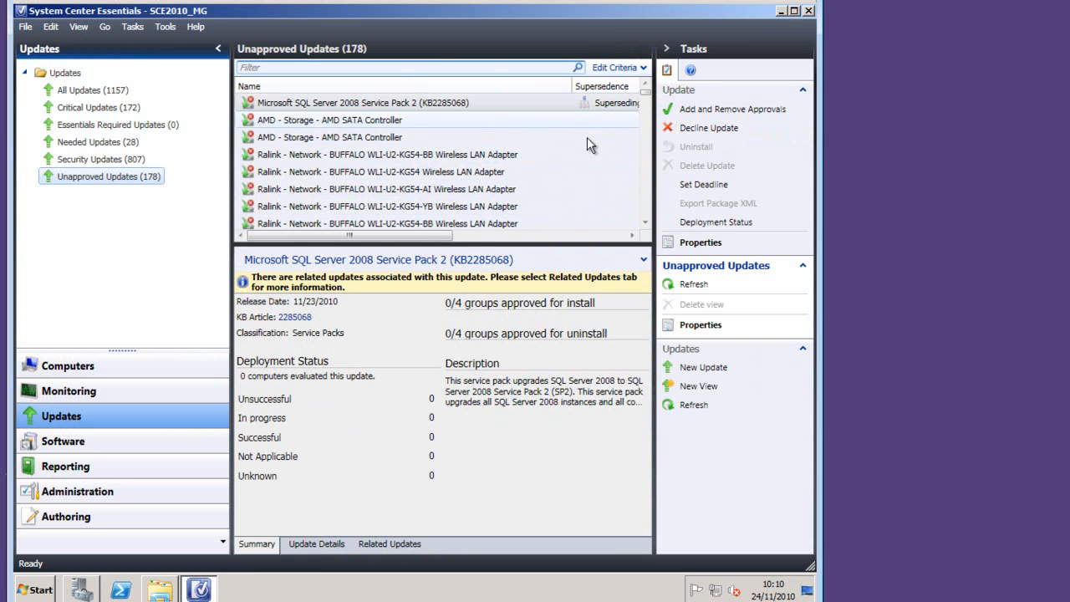
scroll(423, 167, down, 5)
click(419, 173)
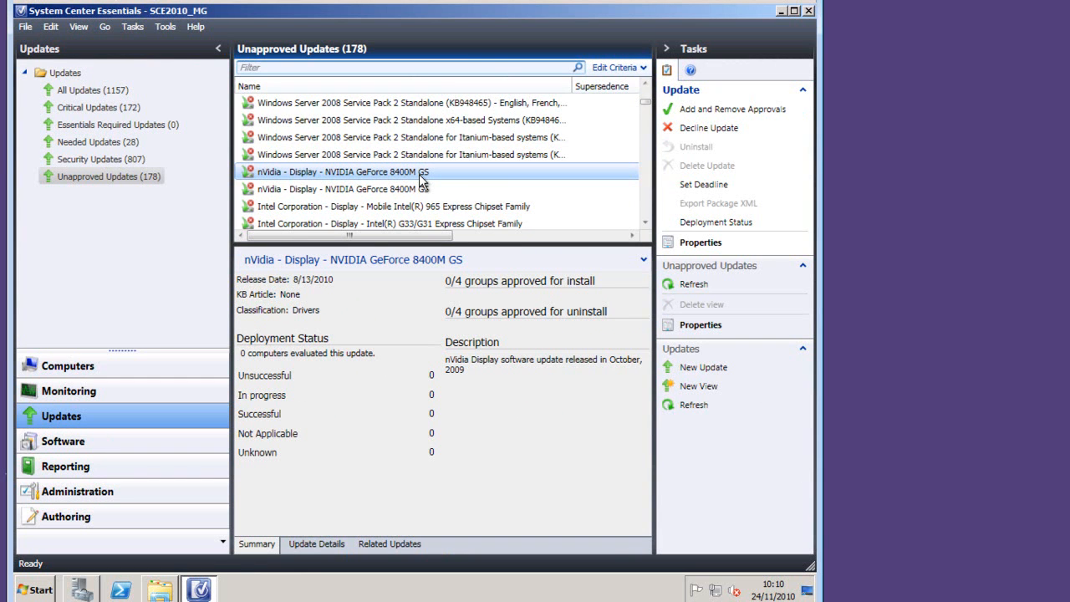
right_click(422, 178)
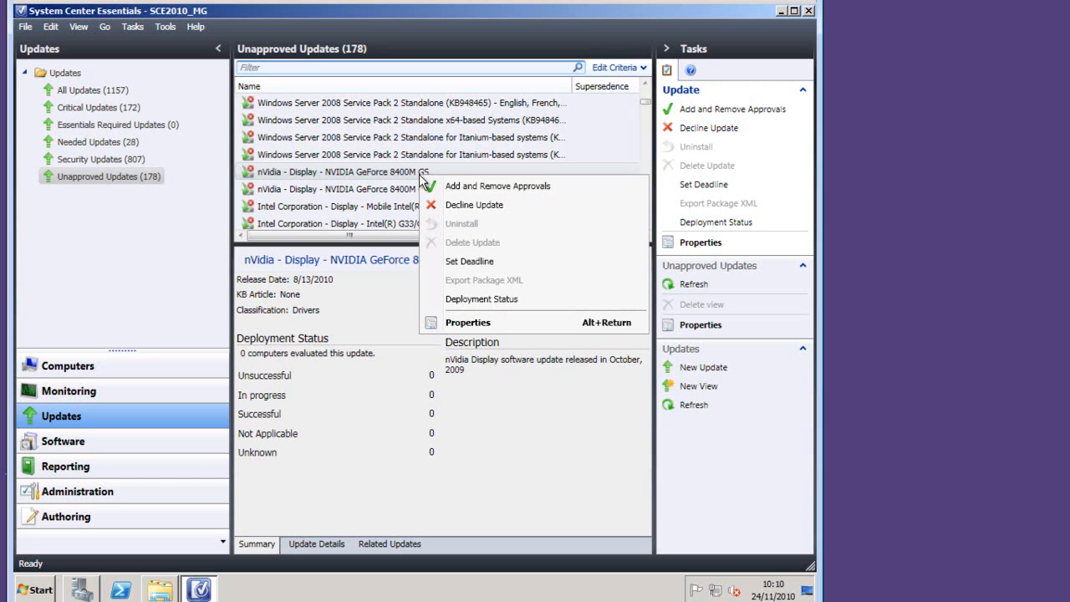
click(468, 323)
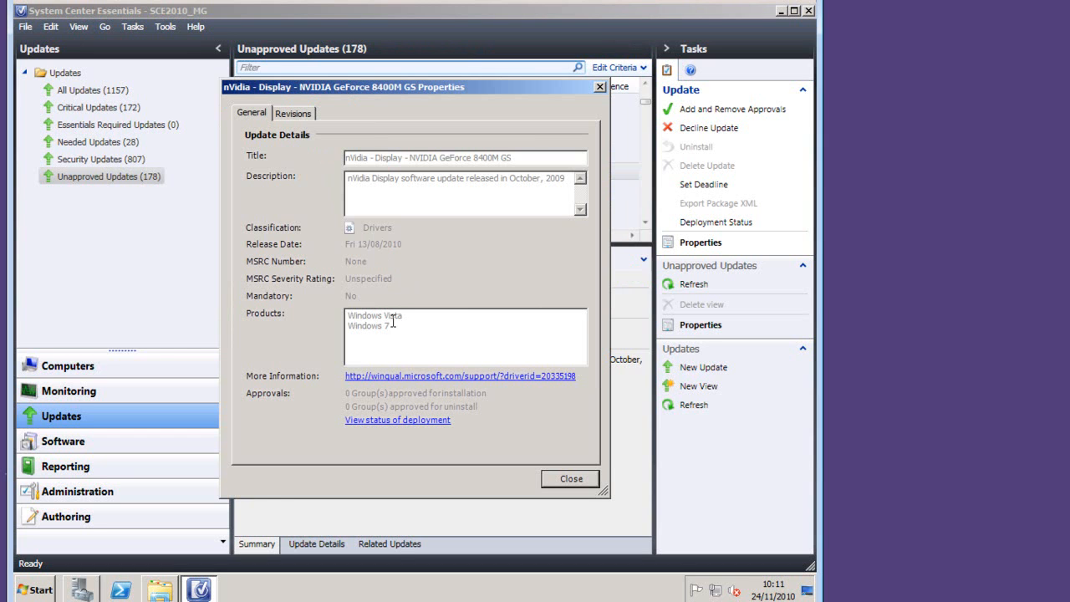
click(572, 480)
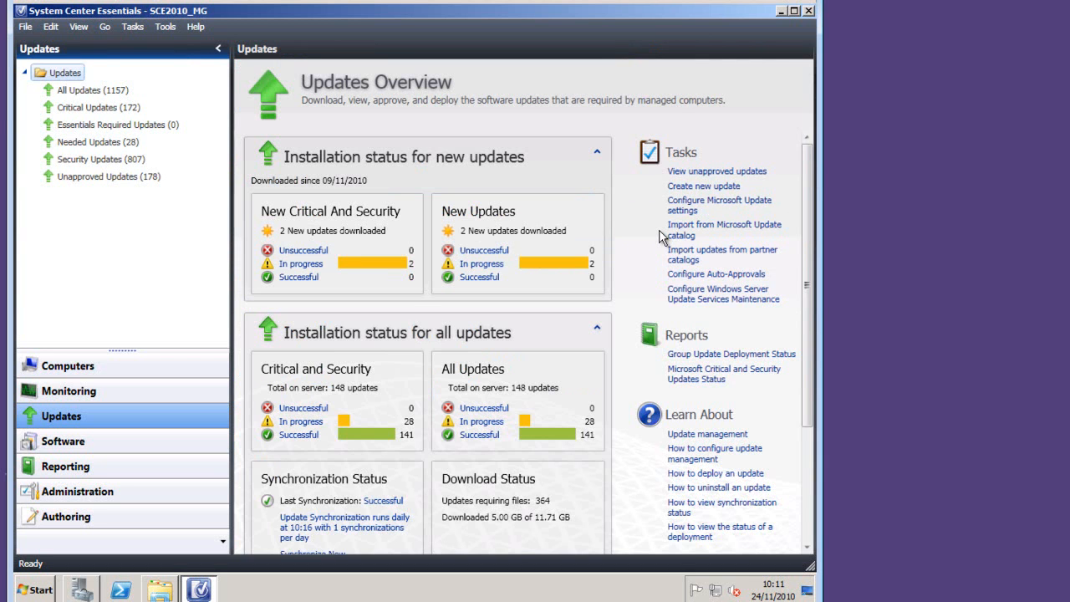
- Review the auto-approval rules, revision settings and System Center Essentials update settings, leaving the configuration without changes
click(684, 277)
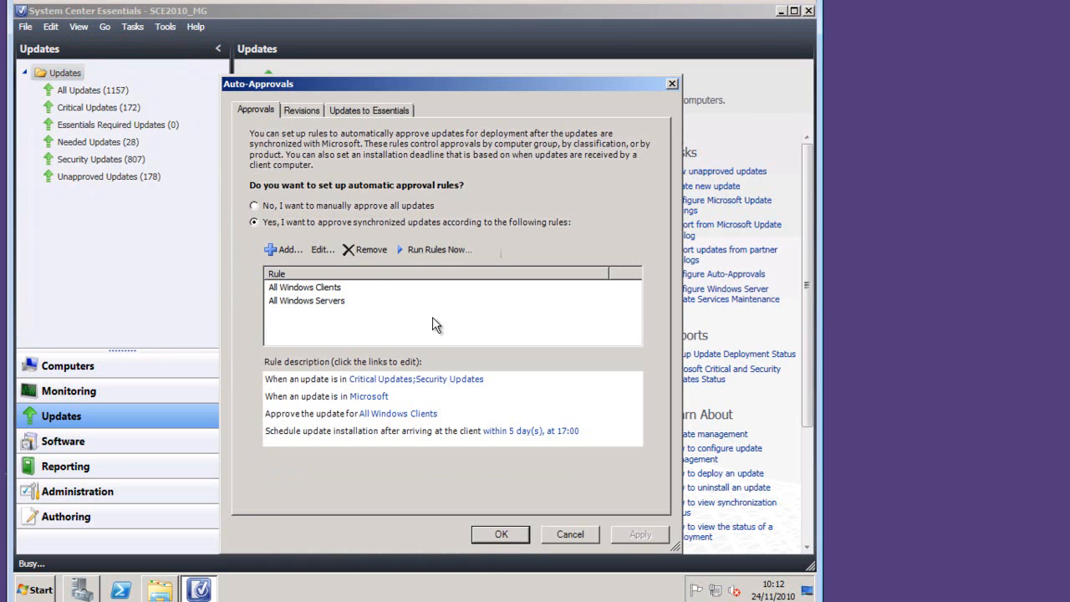
click(303, 110)
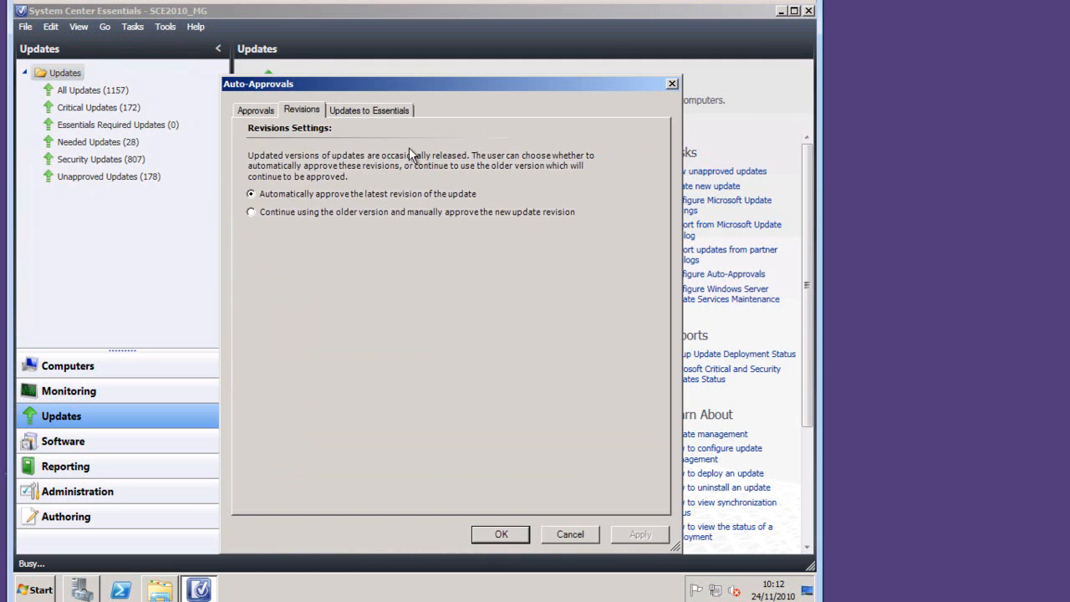
click(389, 109)
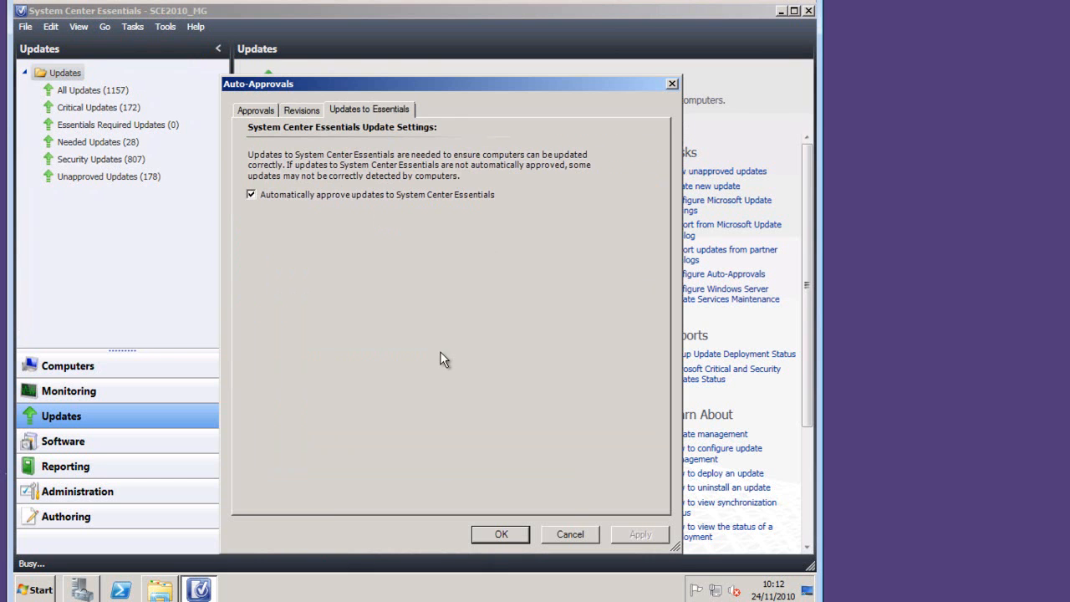
click(572, 536)
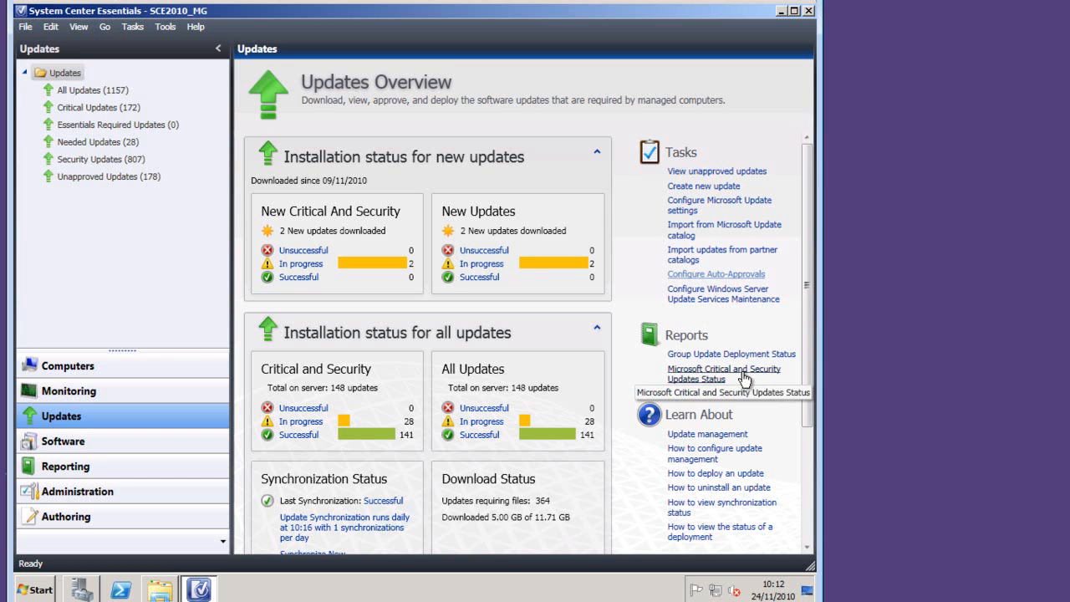
scroll(745, 368, down, 1)
click(165, 278)
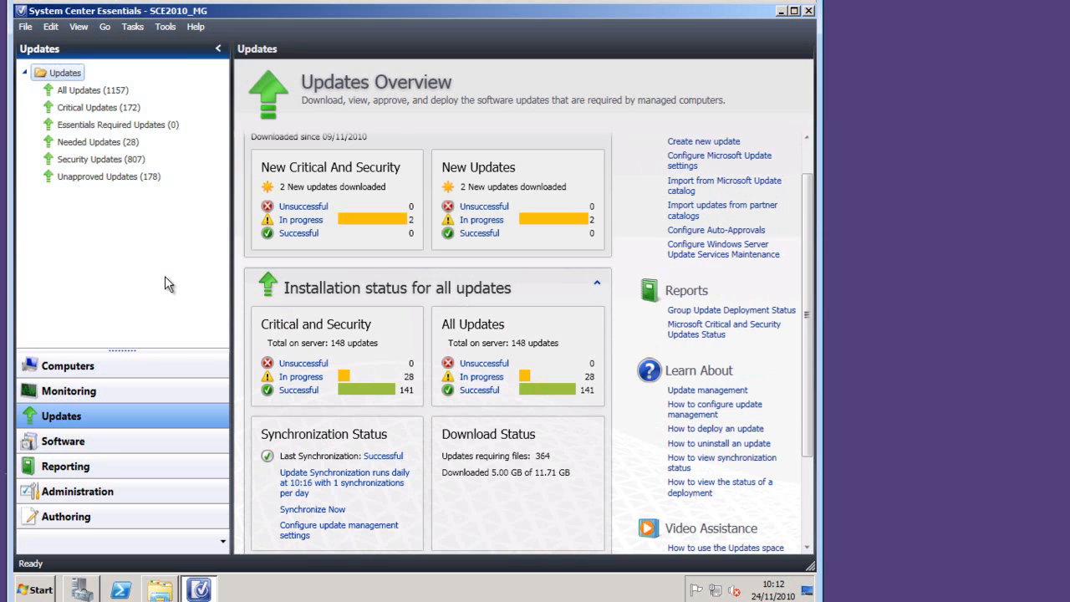